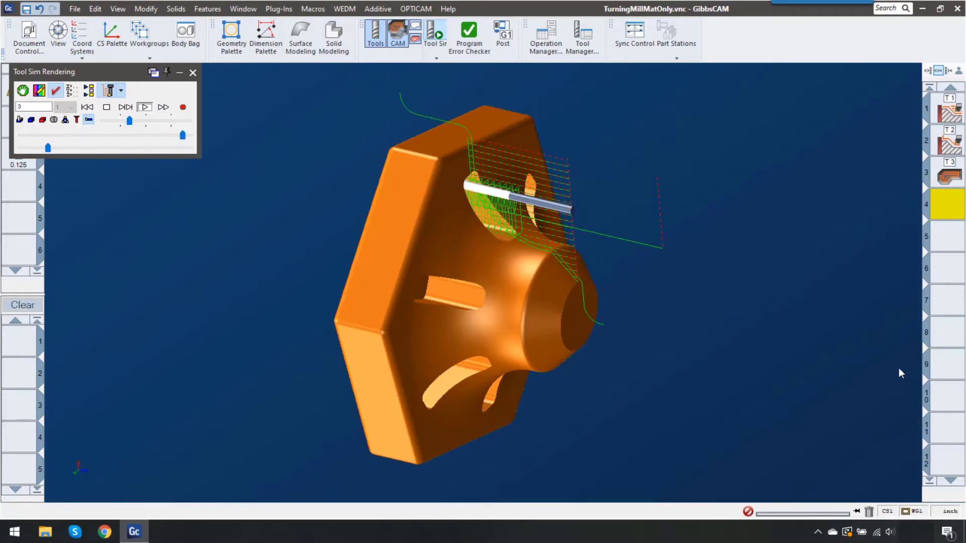
Close the tool simulation and examine the slot's existing roughing toolpath against the part from the side.
click(193, 72)
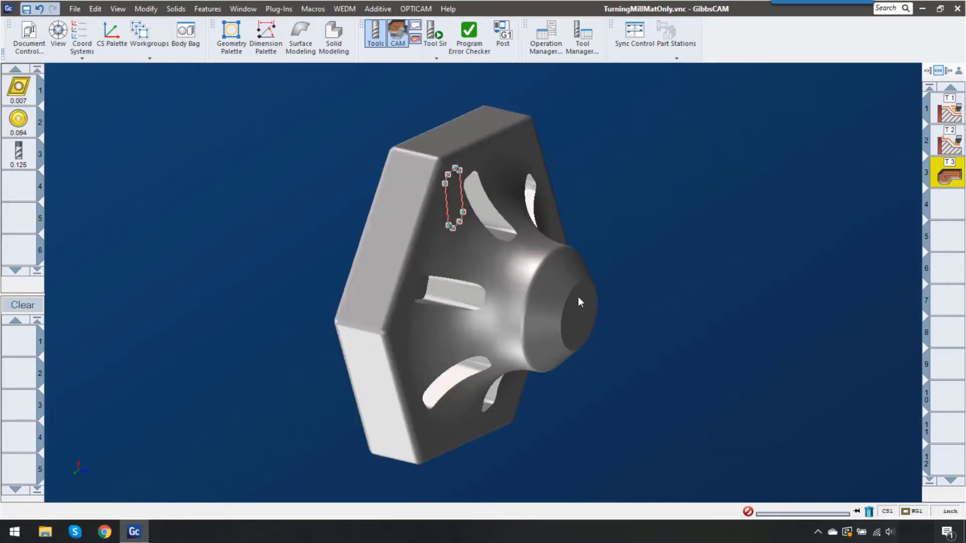
middle_drag(746, 367, 582, 328)
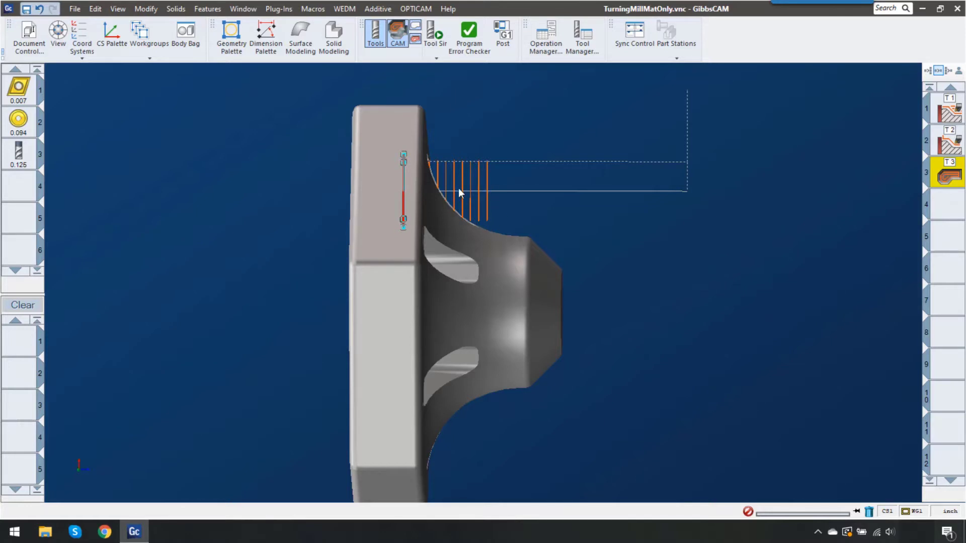
middle_drag(599, 257, 533, 266)
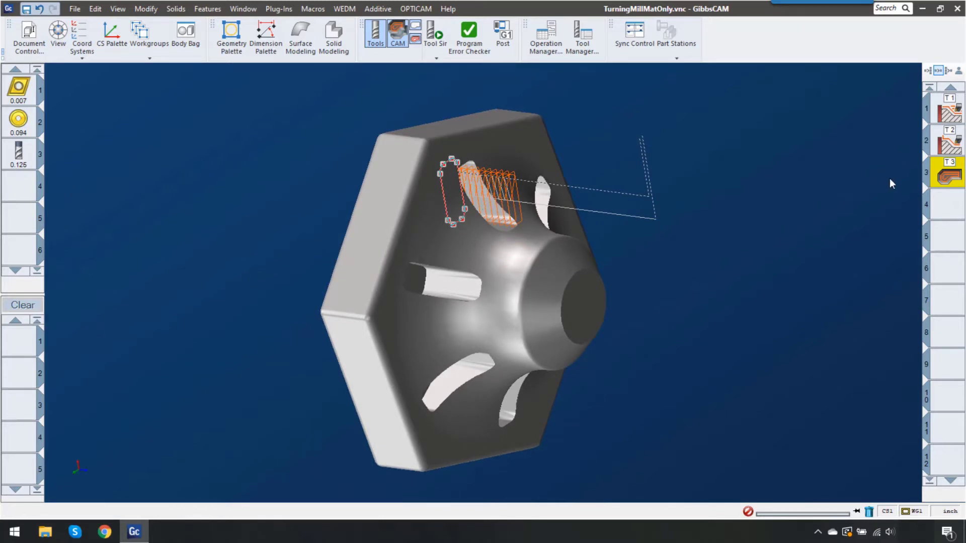
Enable Material Only in the slot's pocket roughing process and regenerate the toolpath, checking the result at the slot.
double_click(957, 176)
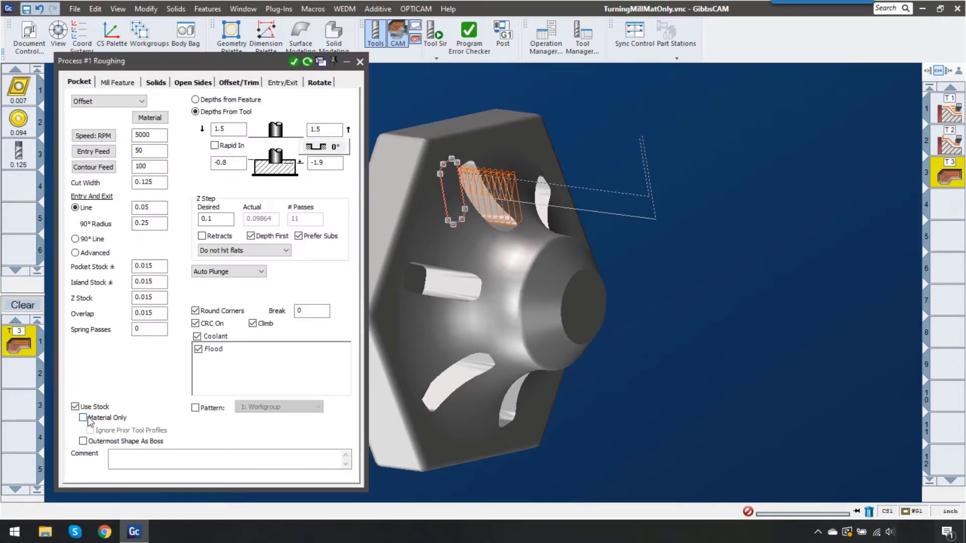
click(83, 418)
click(306, 61)
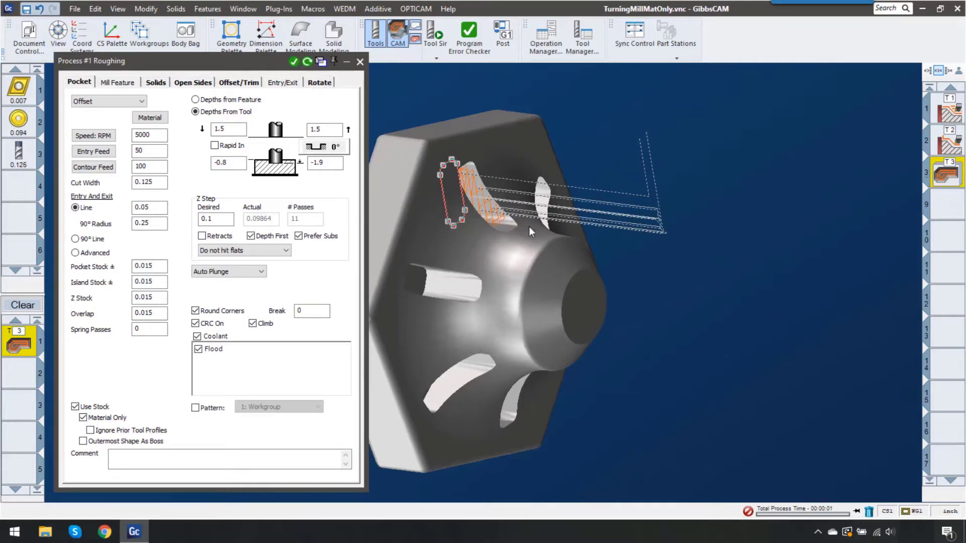
scroll(535, 235, up, 6)
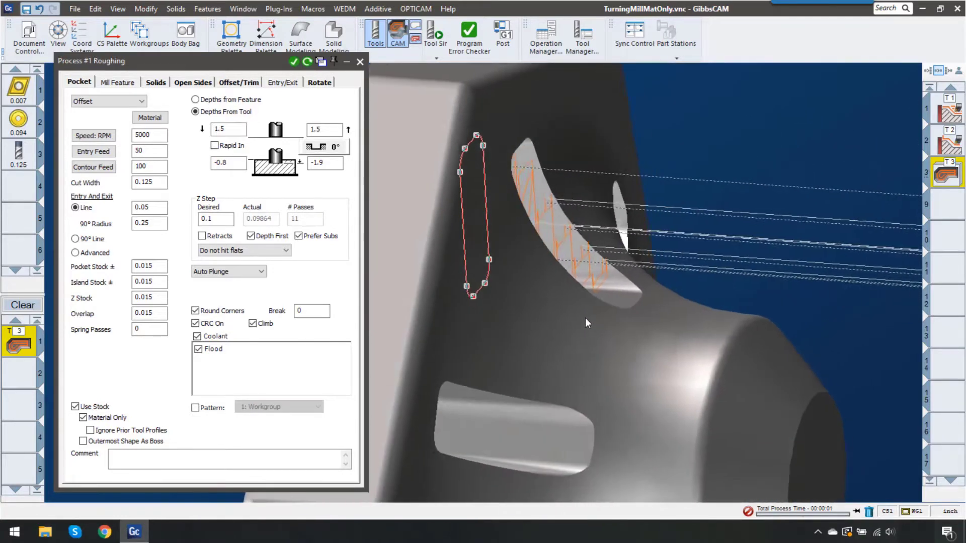
scroll(585, 318, down, 3)
middle_drag(579, 319, 555, 319)
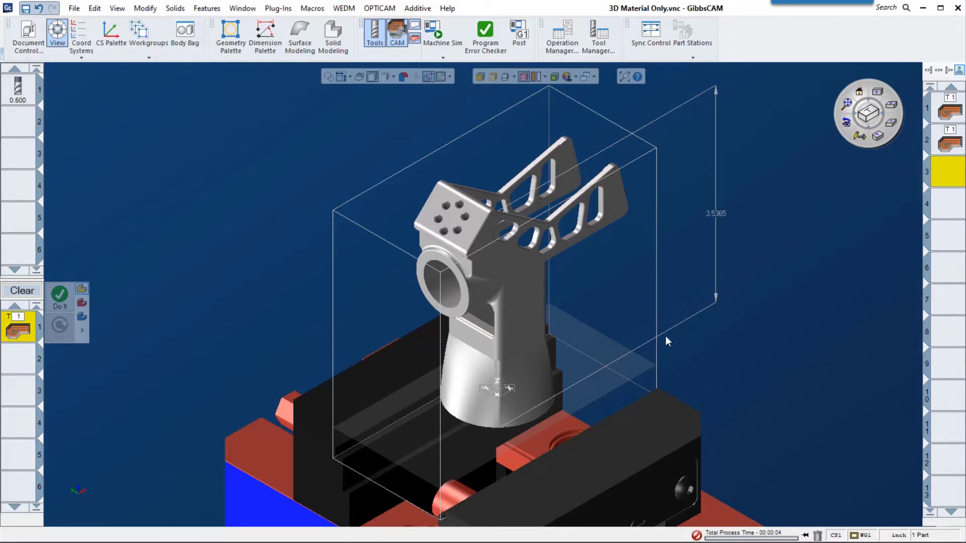
Examine the first roughing operation's toolpath over the vise-held part from several angles.
drag(722, 216, 724, 217)
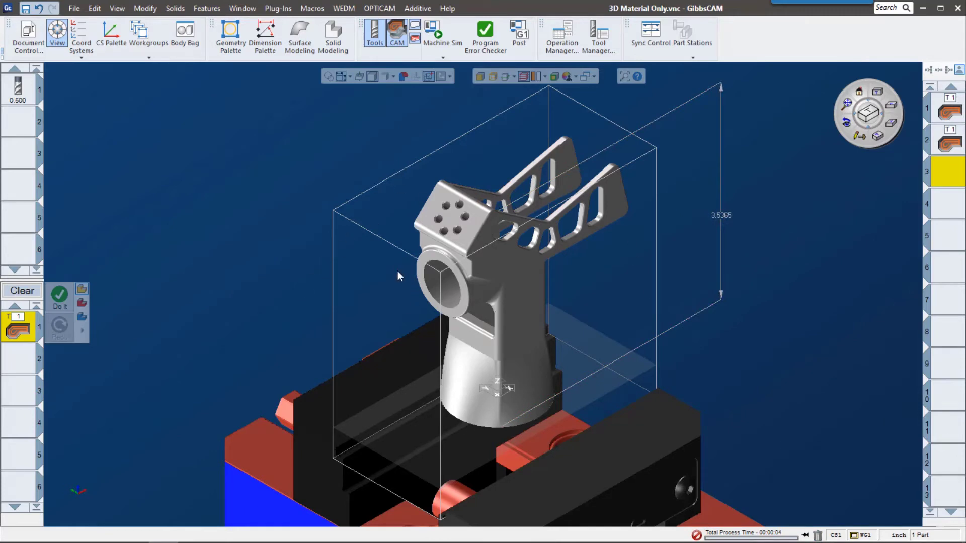
click(951, 112)
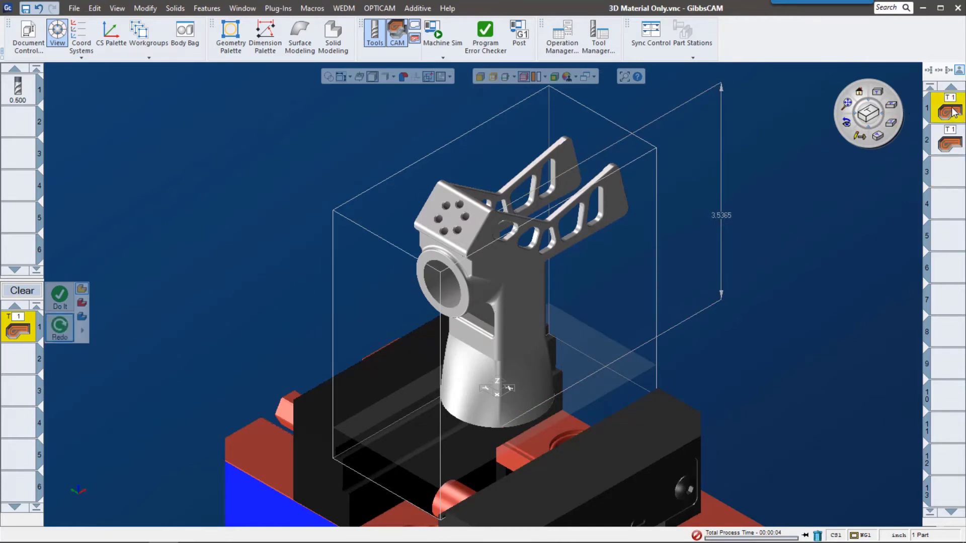
click(859, 142)
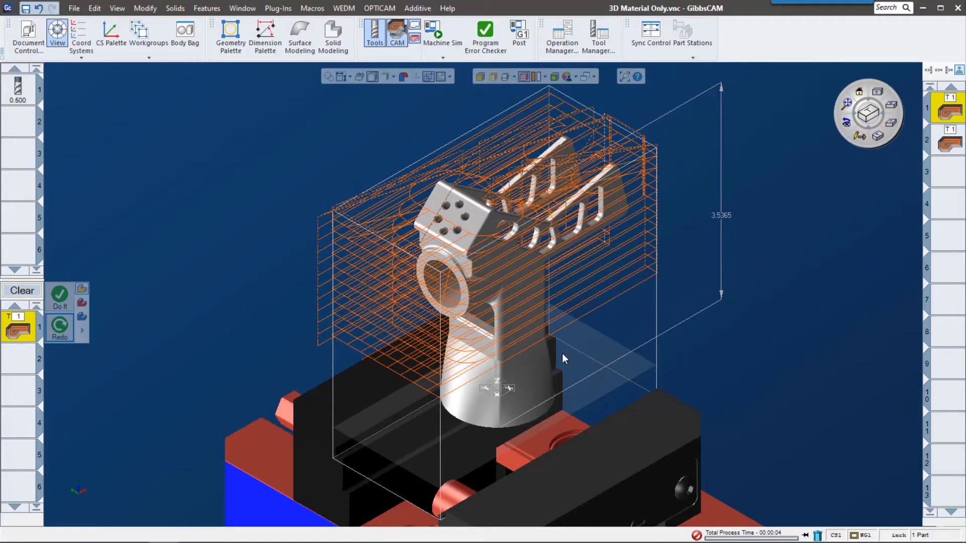
middle_drag(563, 353, 286, 185)
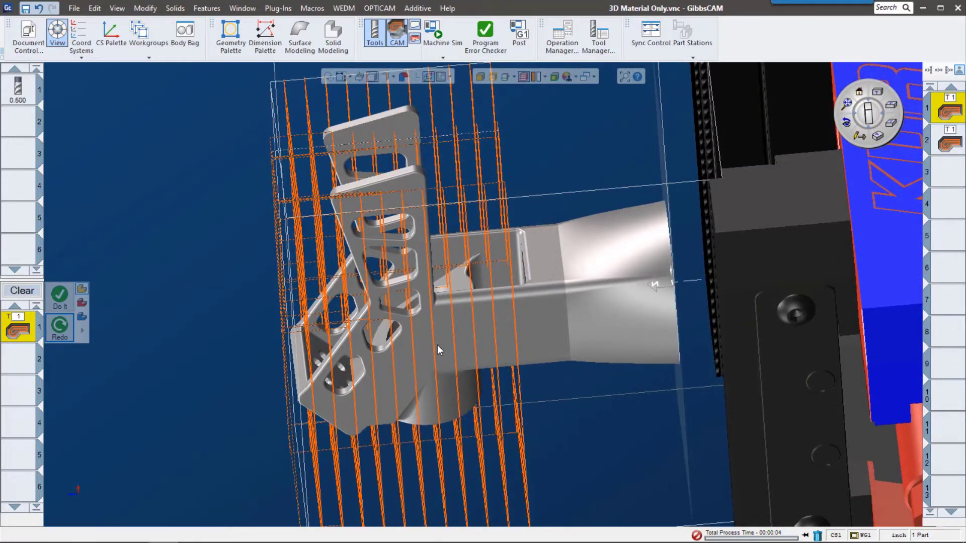
middle_drag(437, 348, 550, 389)
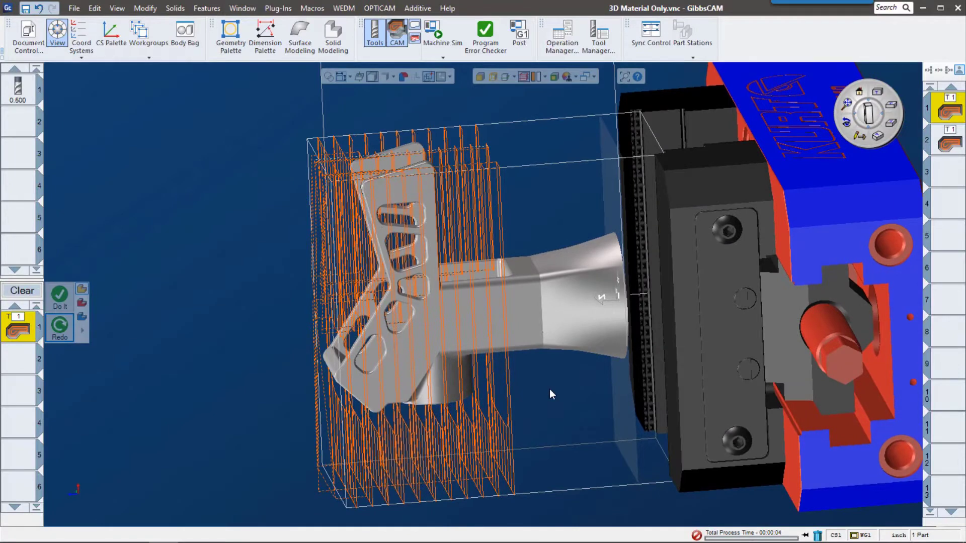
Switch the simulation to Tool Sim and run it through both roughing operations.
click(449, 57)
click(461, 114)
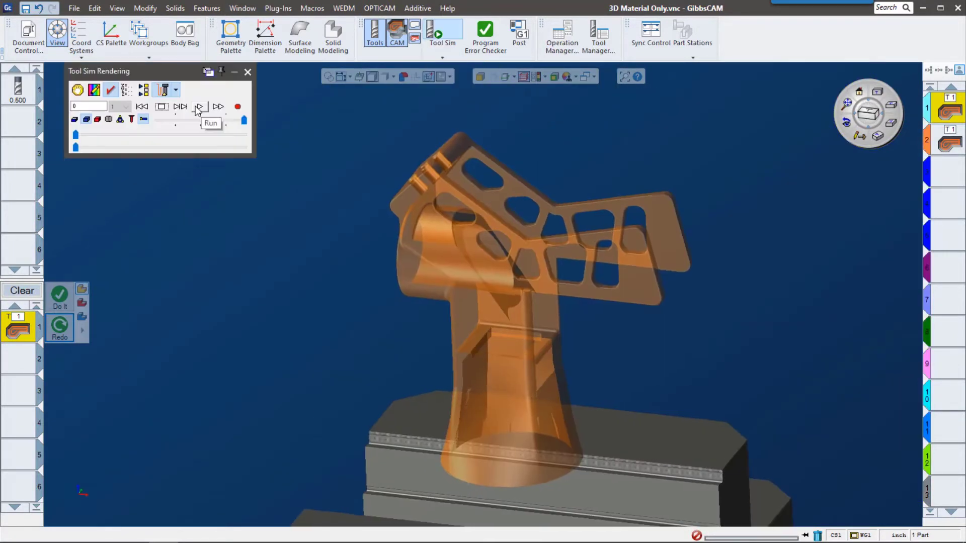
click(196, 107)
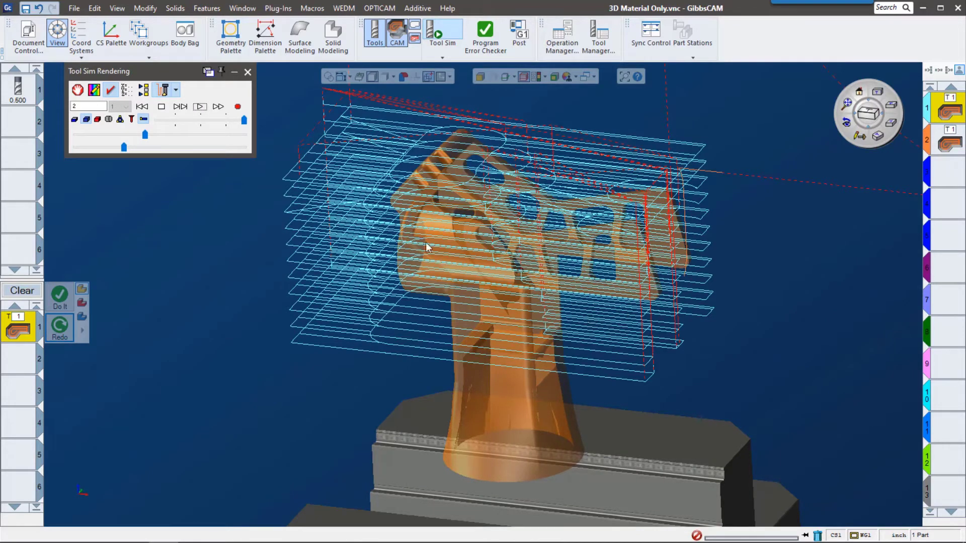
click(201, 107)
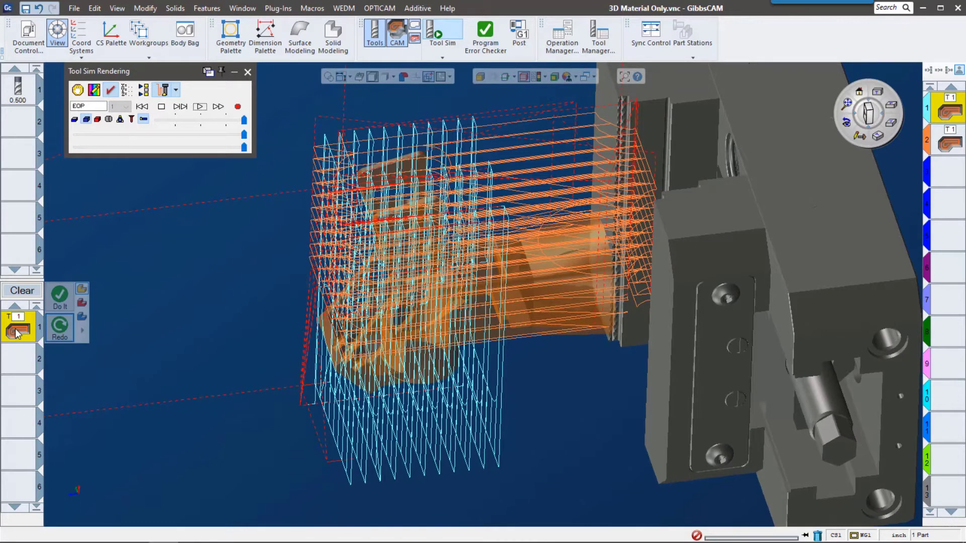
Regenerate the second roughing operation with Material Only enabled and replay the tool simulation to inspect its toolpath.
double_click(16, 332)
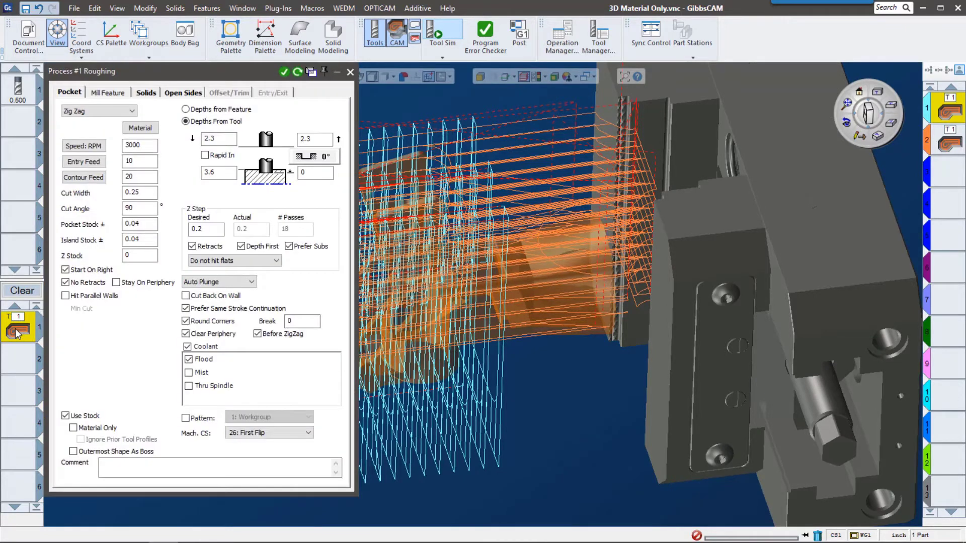
click(73, 428)
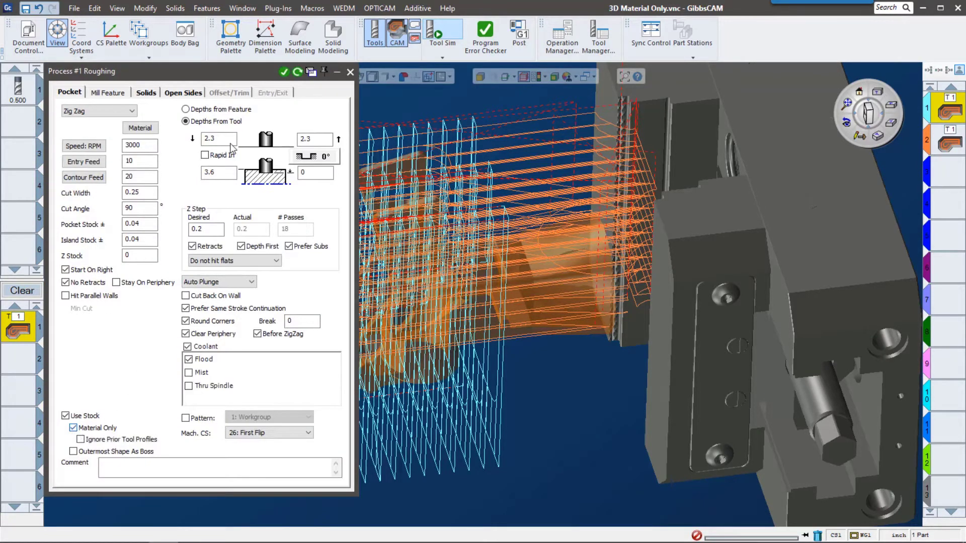
click(298, 72)
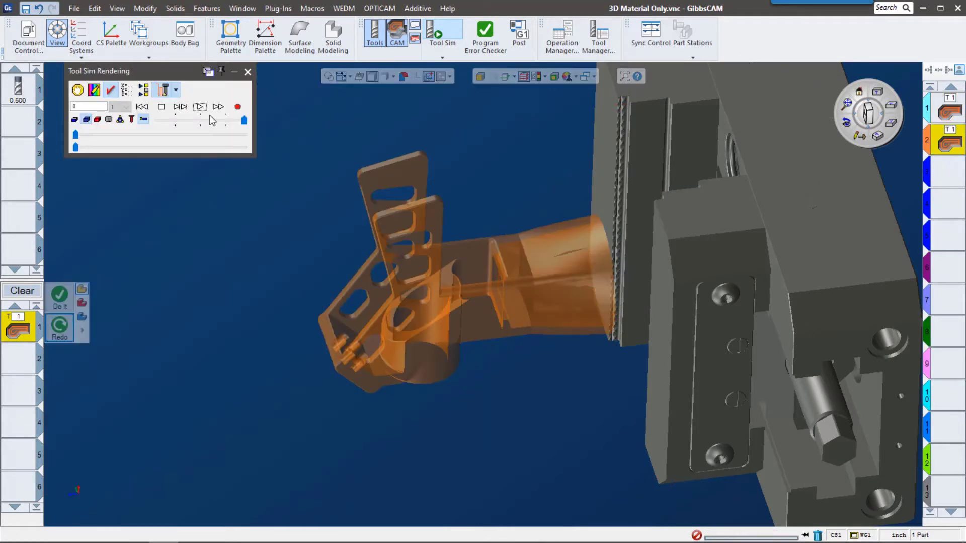
click(200, 106)
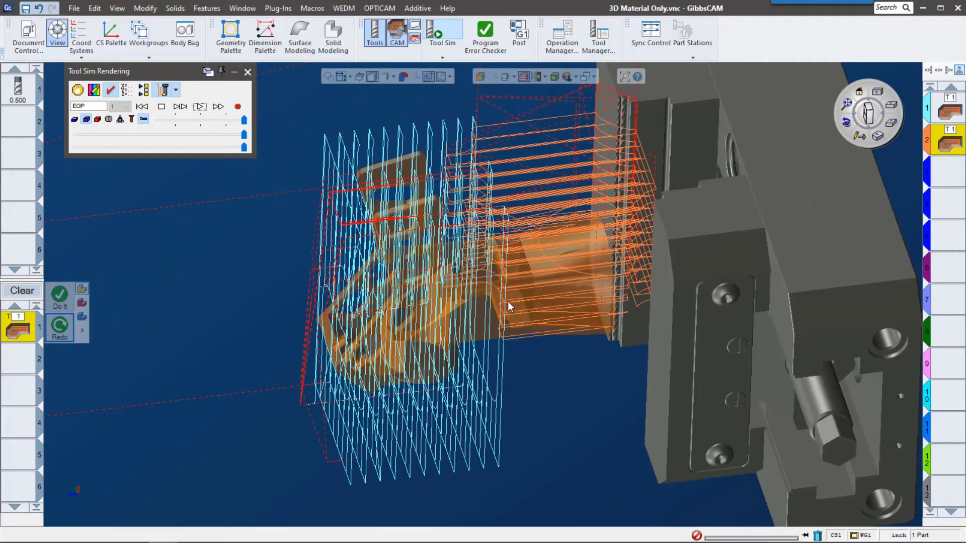
middle_drag(508, 301, 496, 291)
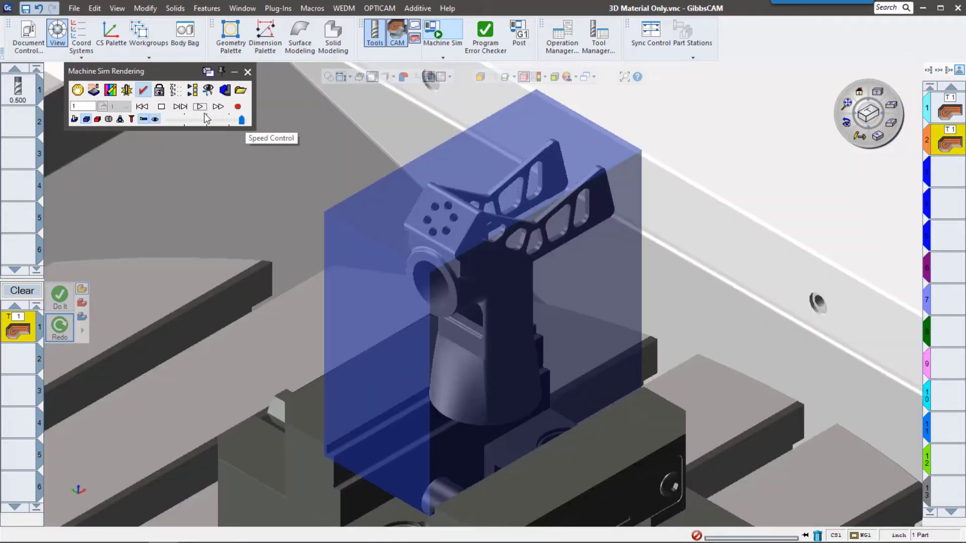
Run the machine simulation of the first roughing operation and view the whole rotary table setup.
click(202, 108)
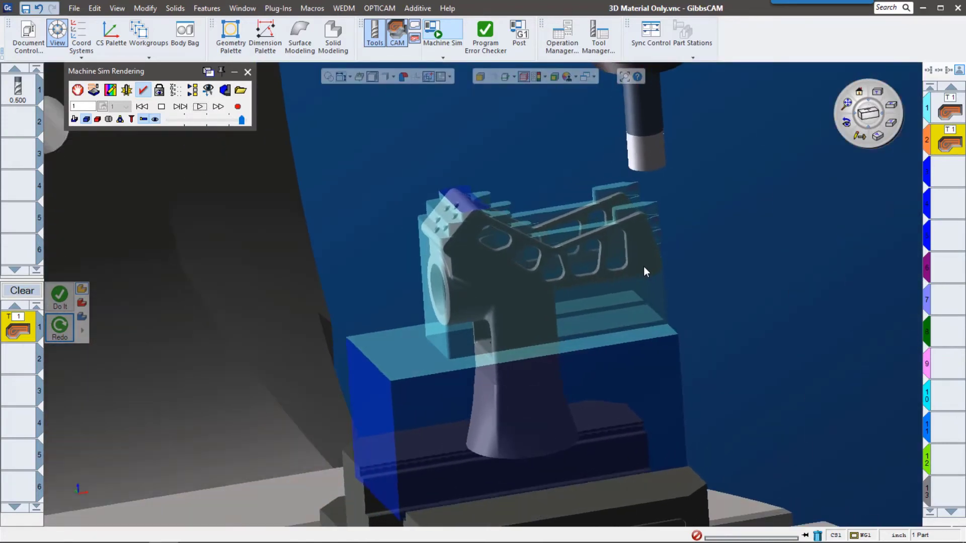
scroll(644, 267, down, 10)
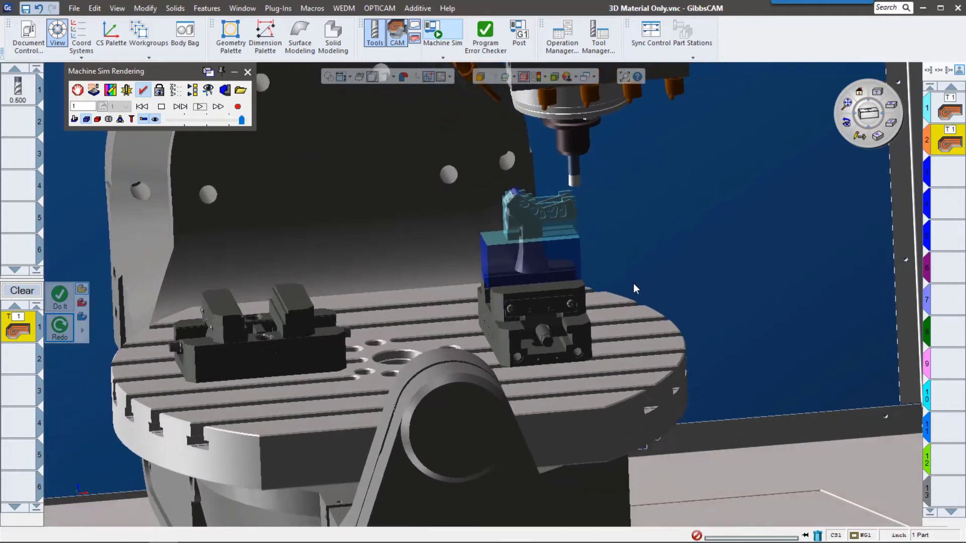
scroll(633, 283, down, 3)
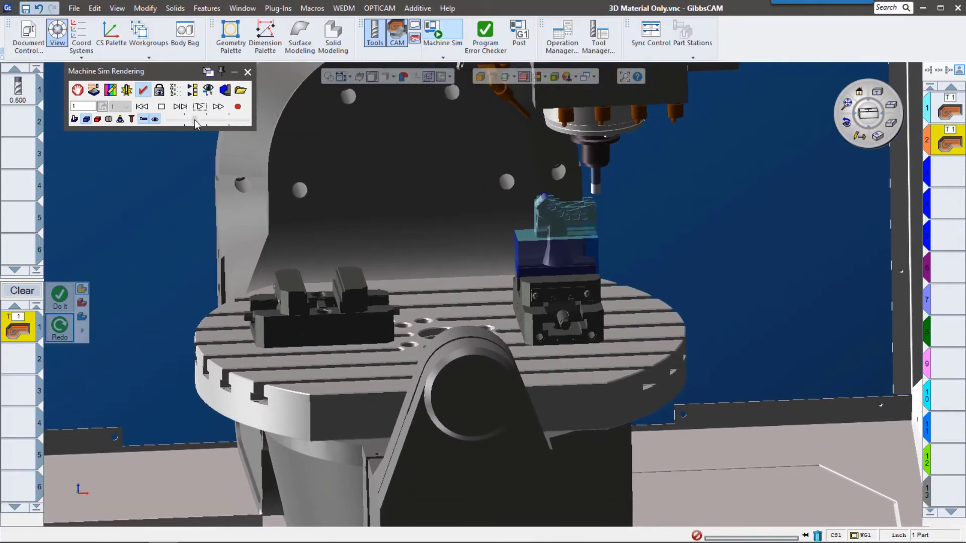
Advance the machine simulation to the second roughing operation and run it with a close view of the cutter.
click(179, 107)
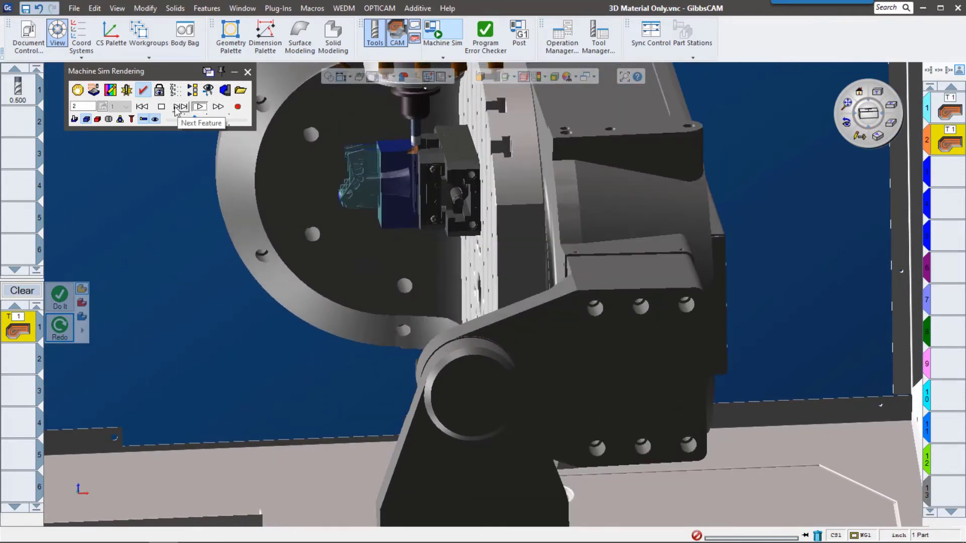
scroll(379, 171, up, 2)
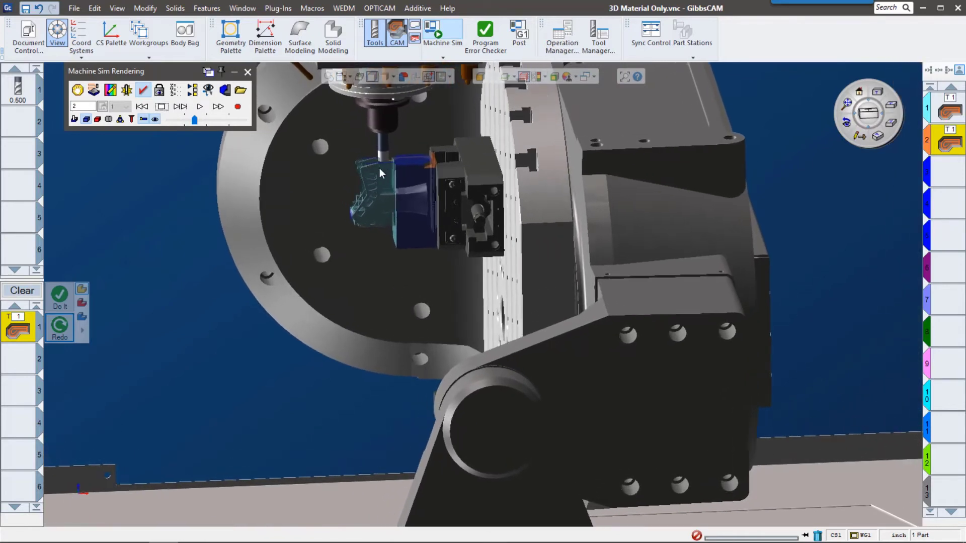
scroll(379, 169, up, 6)
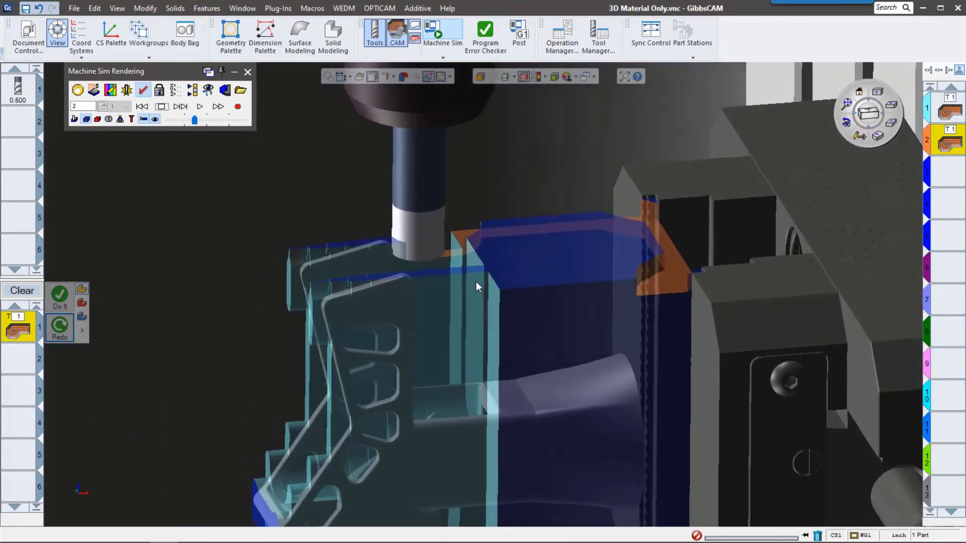
click(200, 107)
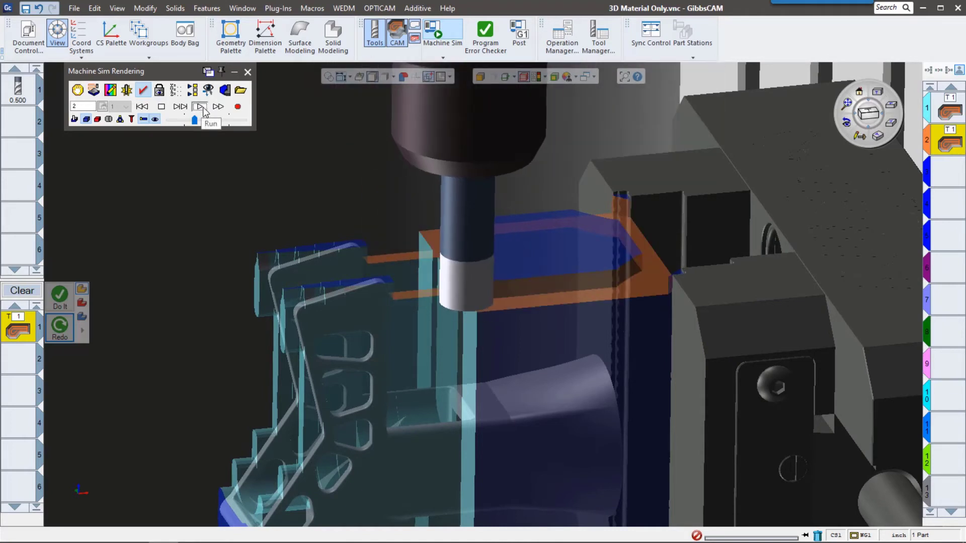